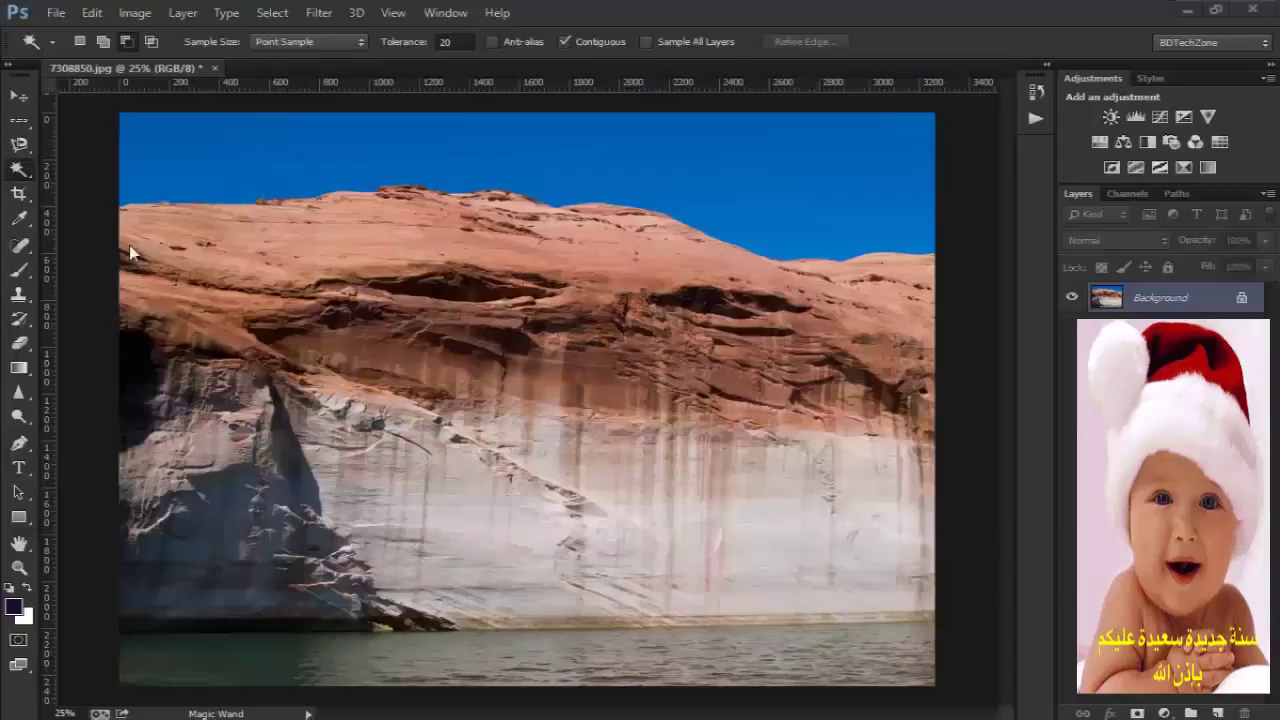
- Choose the Magic Wand tool from the Quick Selection / Magic Wand flyout
{"action": "left_click", "coordinate": [21, 175]}
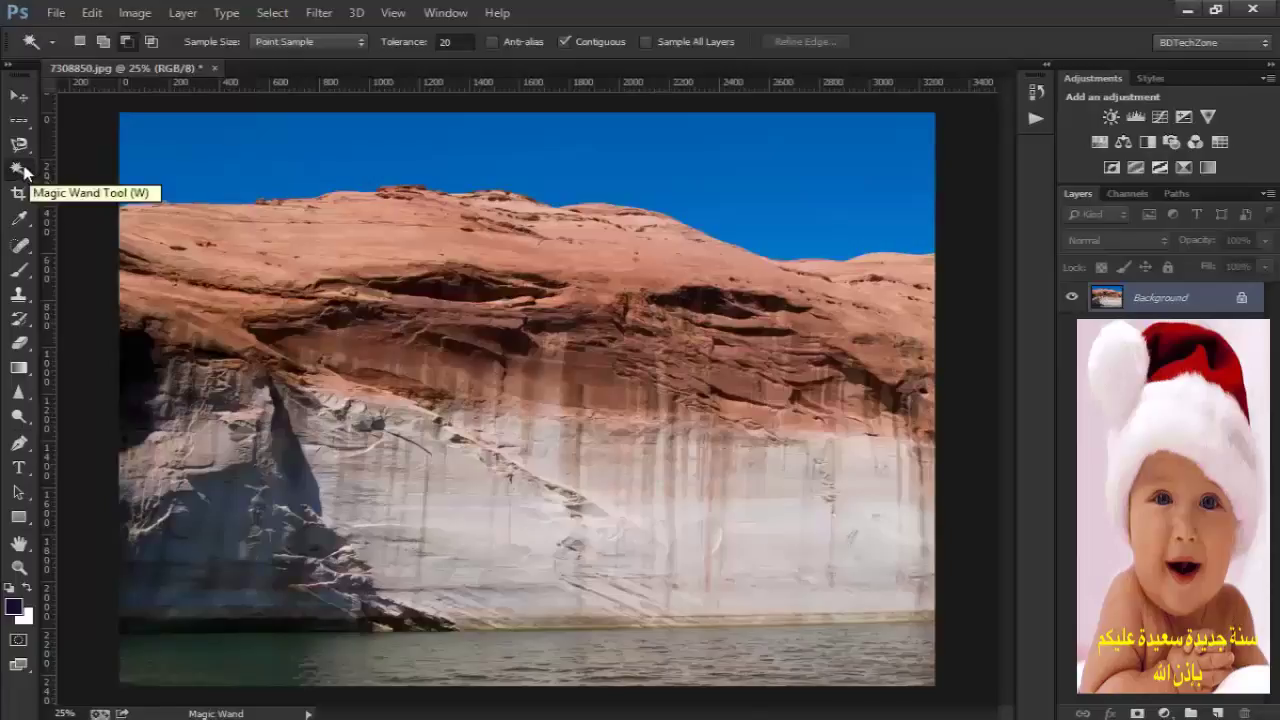
{"action": "right_click", "coordinate": [28, 173]}
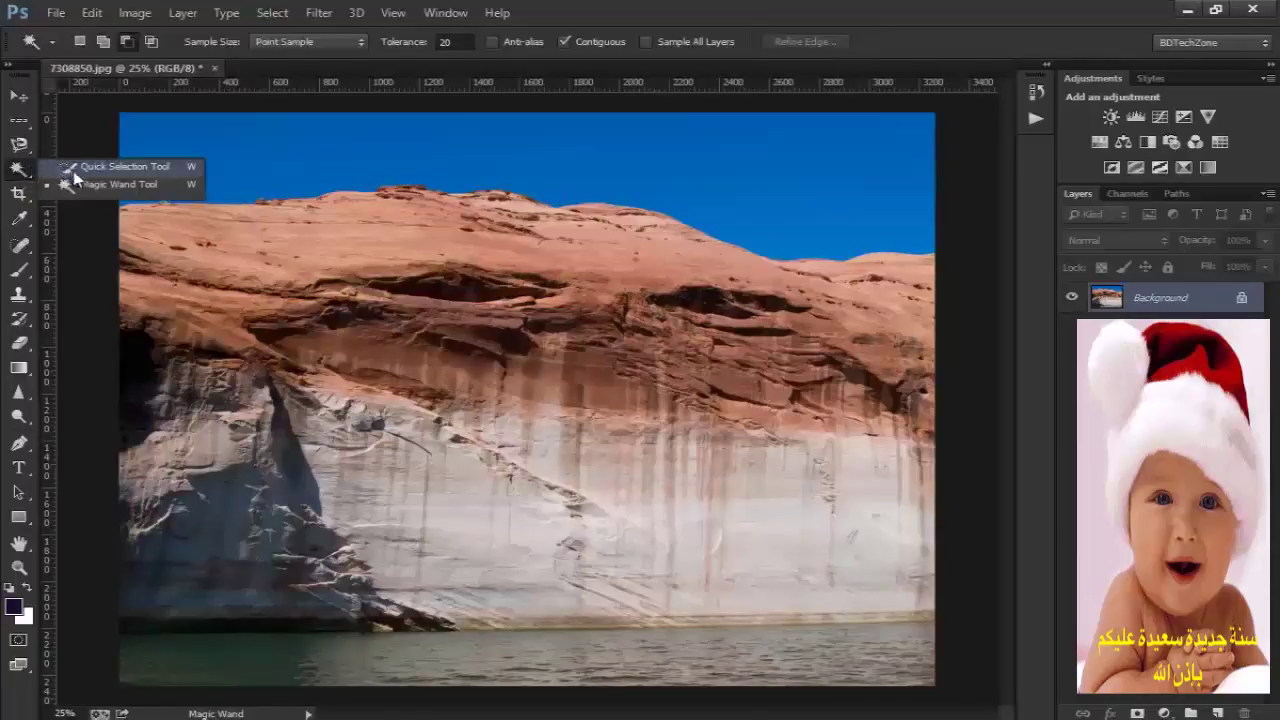
{"action": "left_click", "coordinate": [90, 185]}
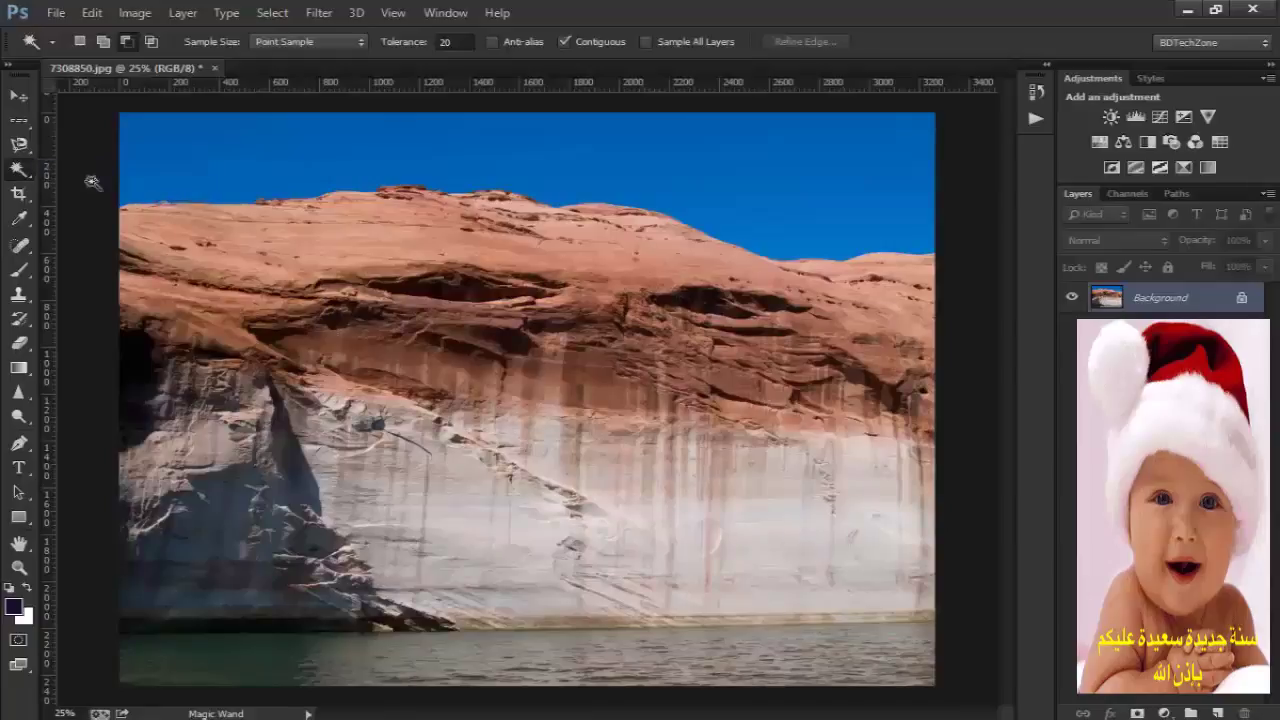
- With the Magic Wand, select most of the blue sky at the top of the photo
{"action": "right_click", "coordinate": [33, 174]}
{"action": "left_click", "coordinate": [65, 180]}
{"action": "left_click", "coordinate": [456, 150]}
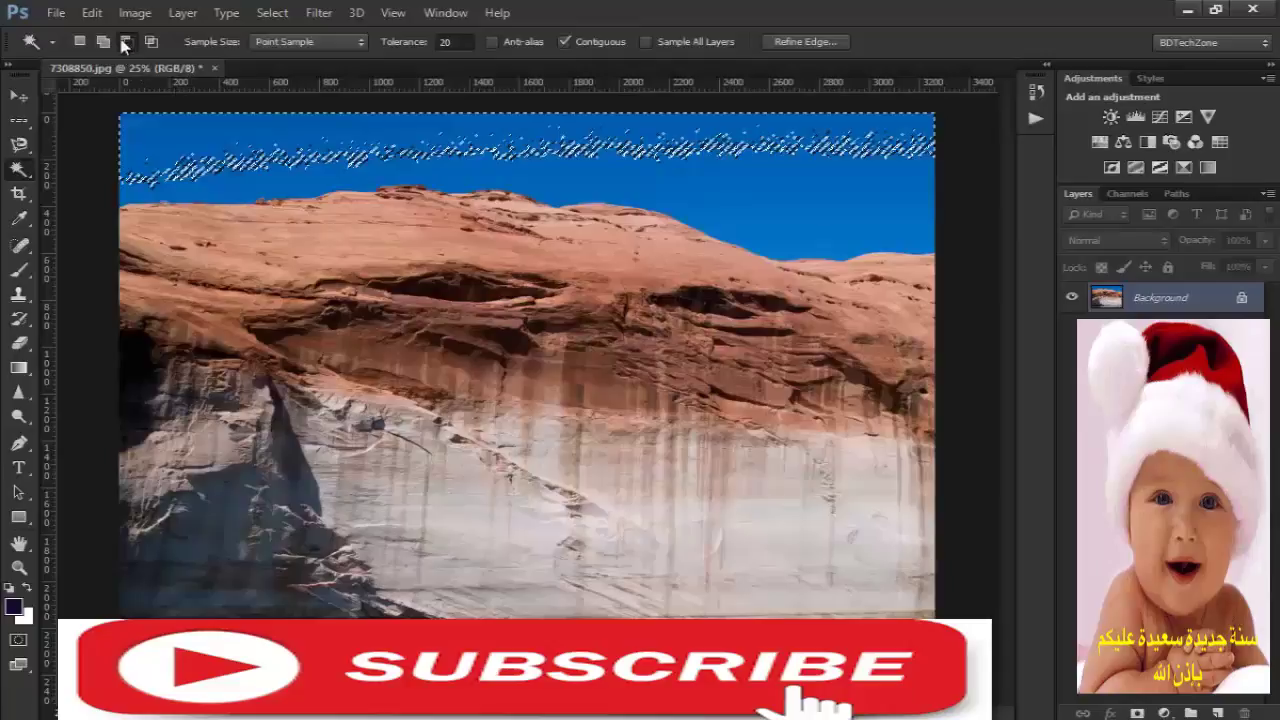
{"action": "left_click", "coordinate": [620, 168]}
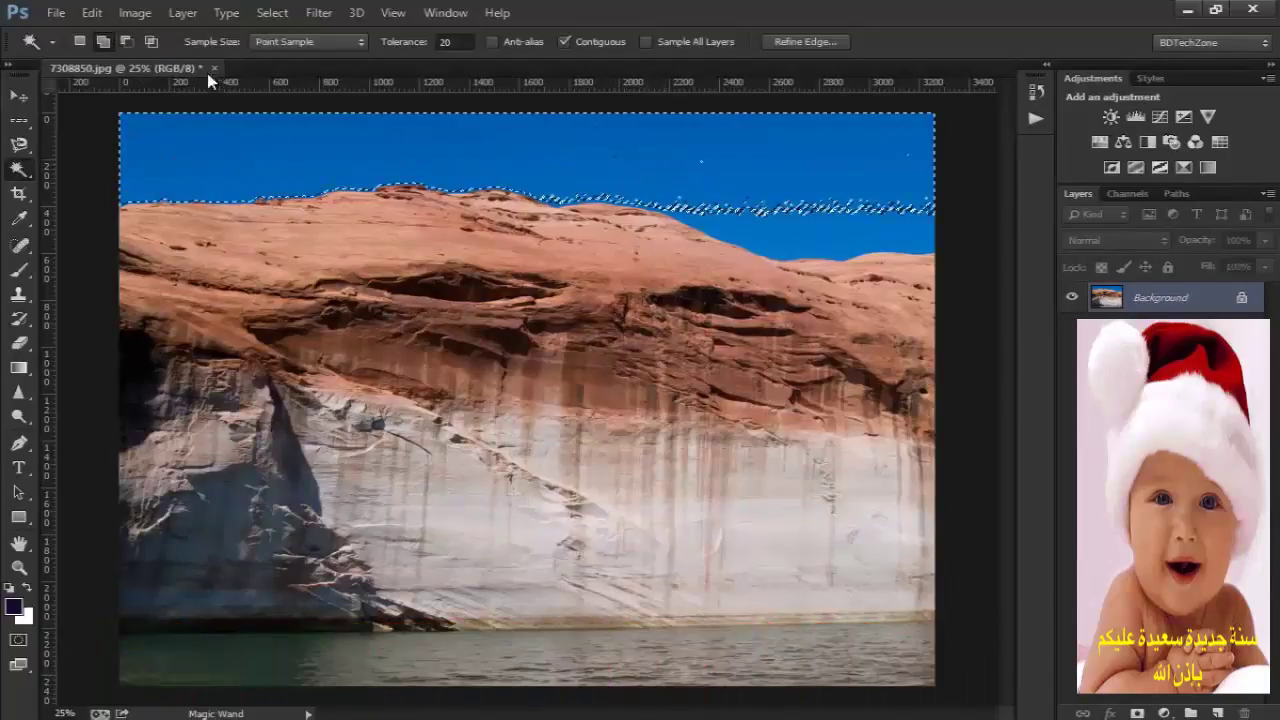
- Turn on Add to Selection and add the remaining right-hand sky
{"action": "left_click", "coordinate": [103, 41]}
{"action": "left_click", "coordinate": [827, 230]}
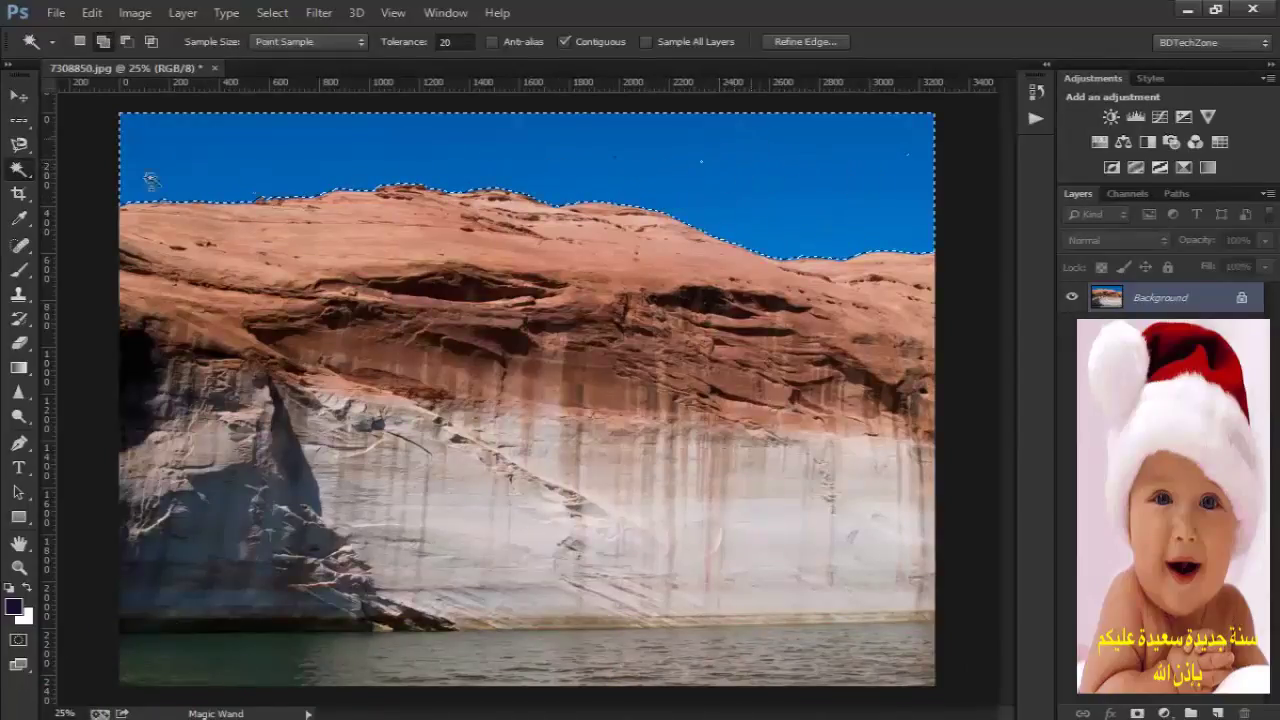
{"action": "right_click", "coordinate": [25, 174]}
- Touch up stray sky specks with Quick Selection, then deselect everything with Ctrl+D
{"action": "left_click", "coordinate": [130, 166]}
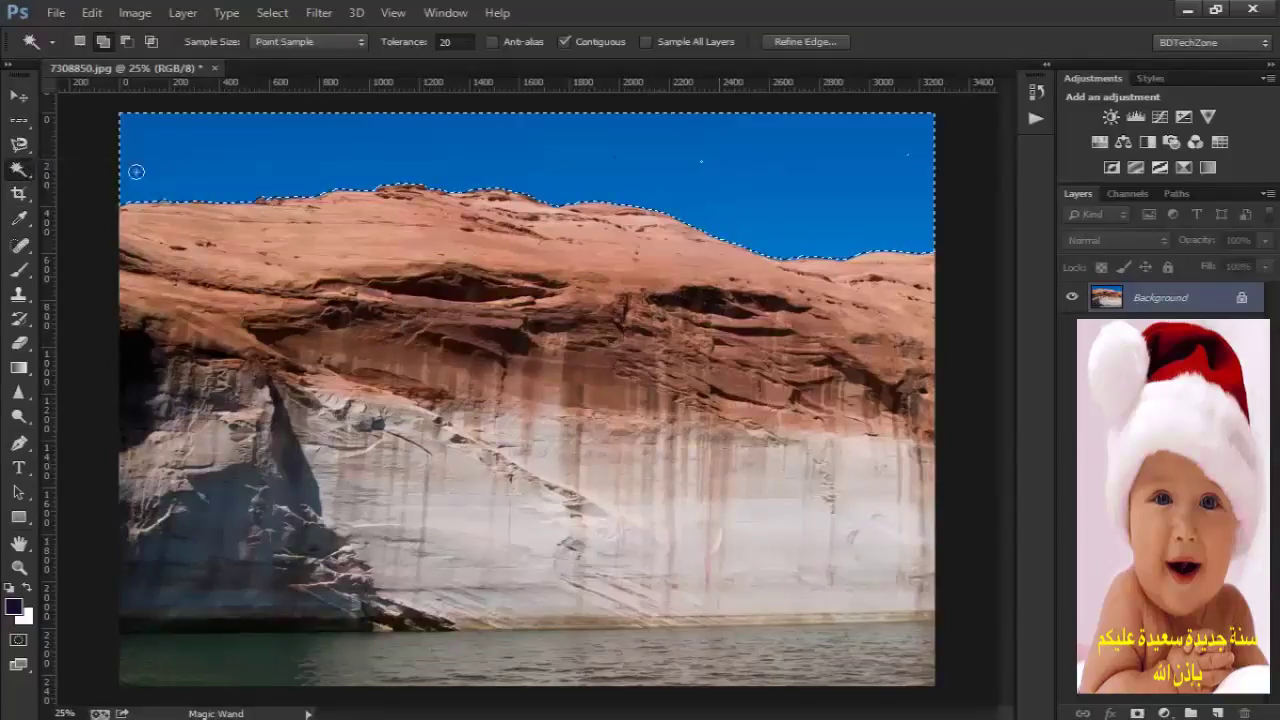
{"action": "left_click", "coordinate": [701, 162]}
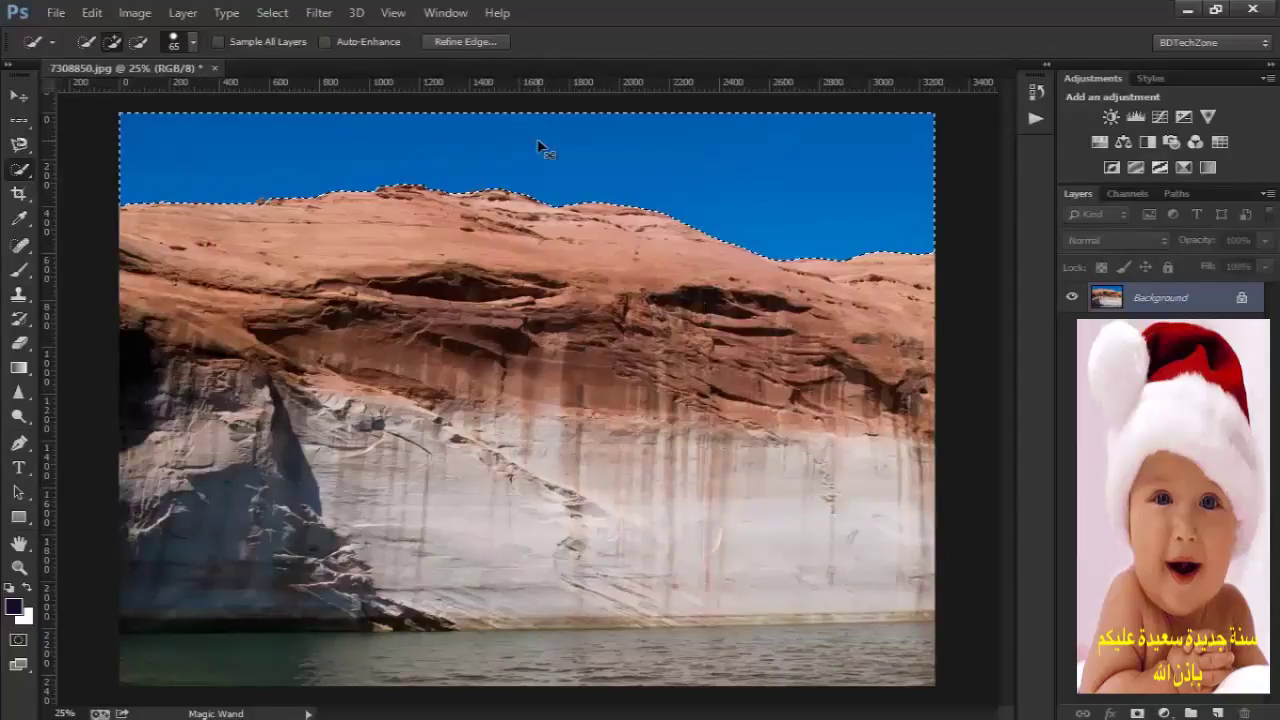
{"action": "key", "text": "ctrl+d"}
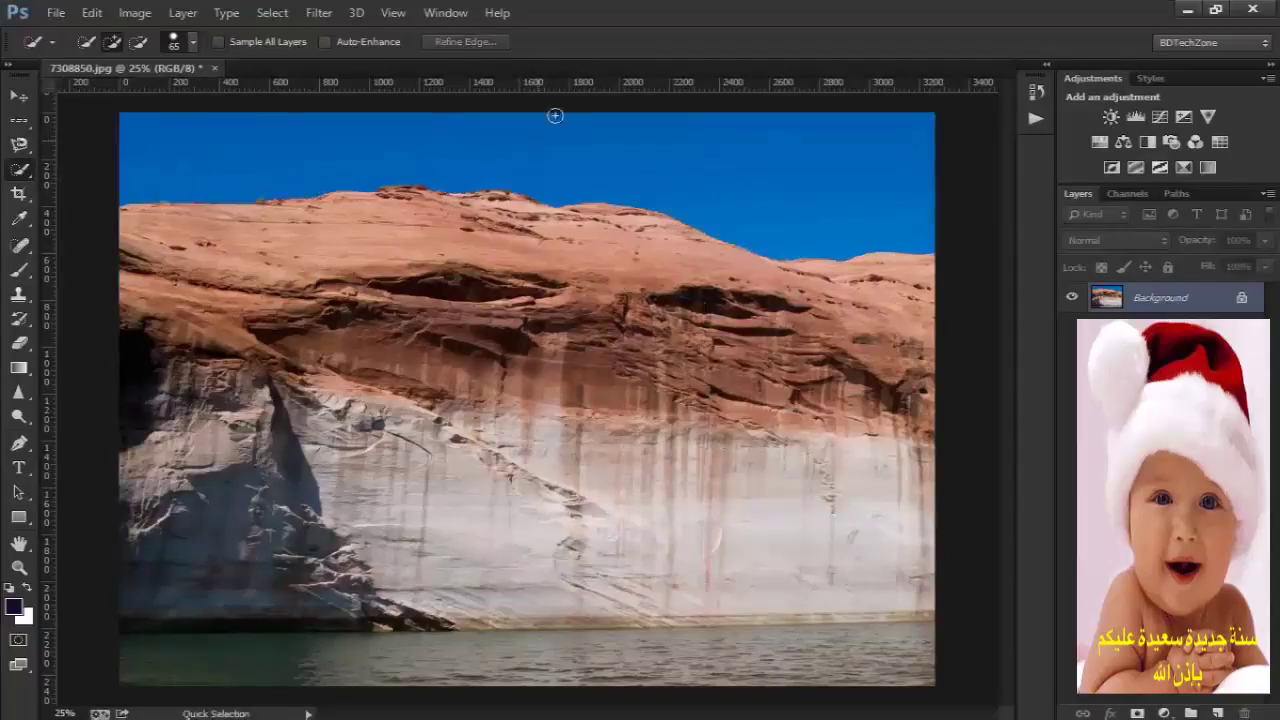
{"action": "right_click", "coordinate": [30, 170]}
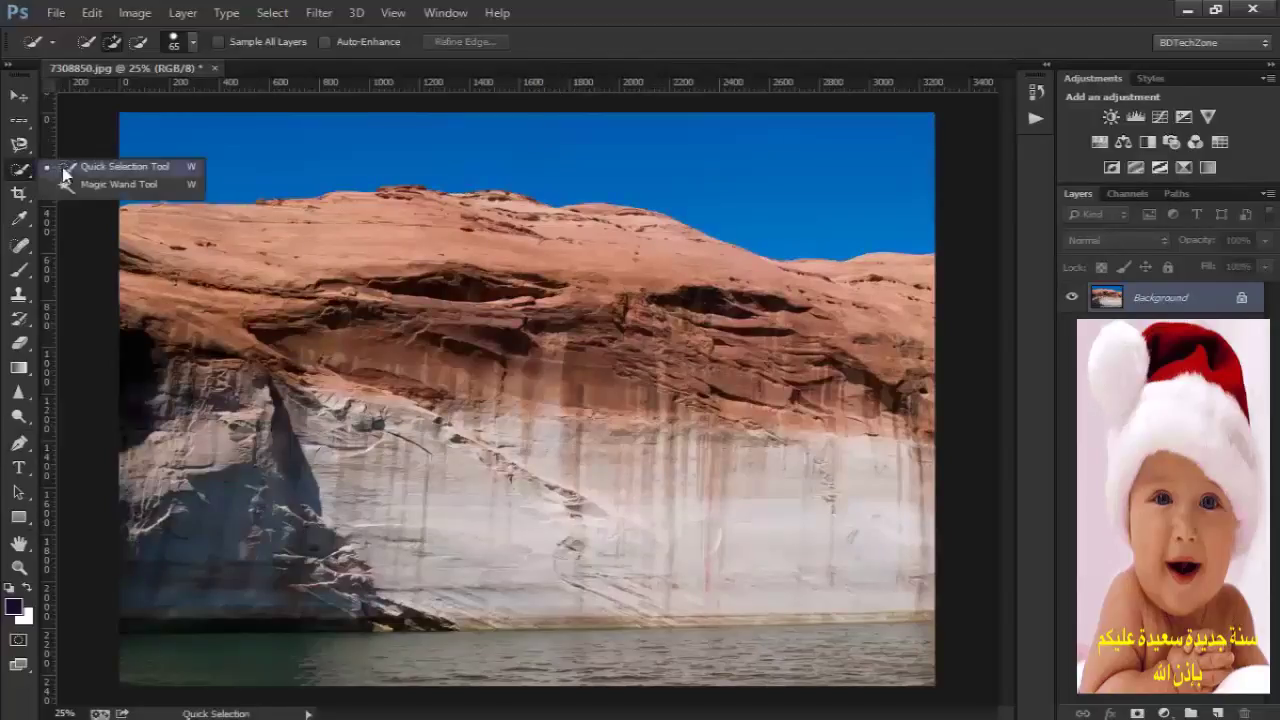
- Set the Quick Selection brush to 50 px and paint a selection across the sky
{"action": "left_click", "coordinate": [79, 168]}
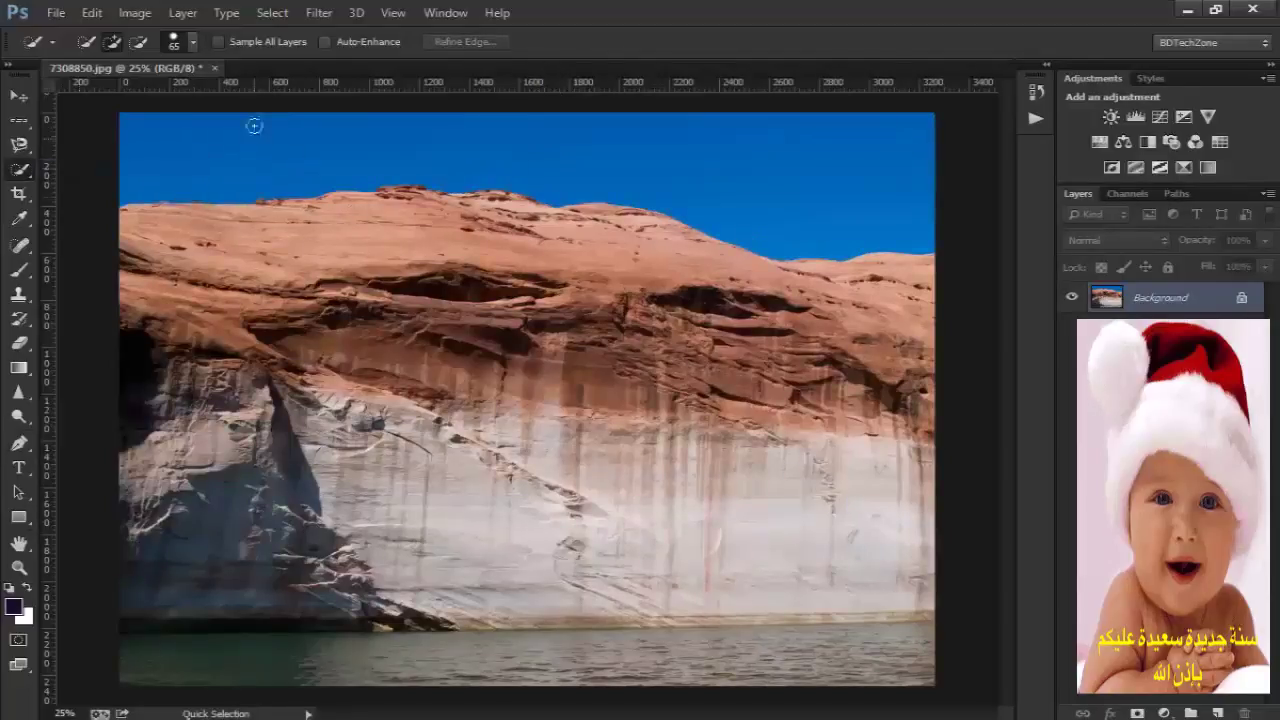
{"action": "left_click", "coordinate": [191, 43]}
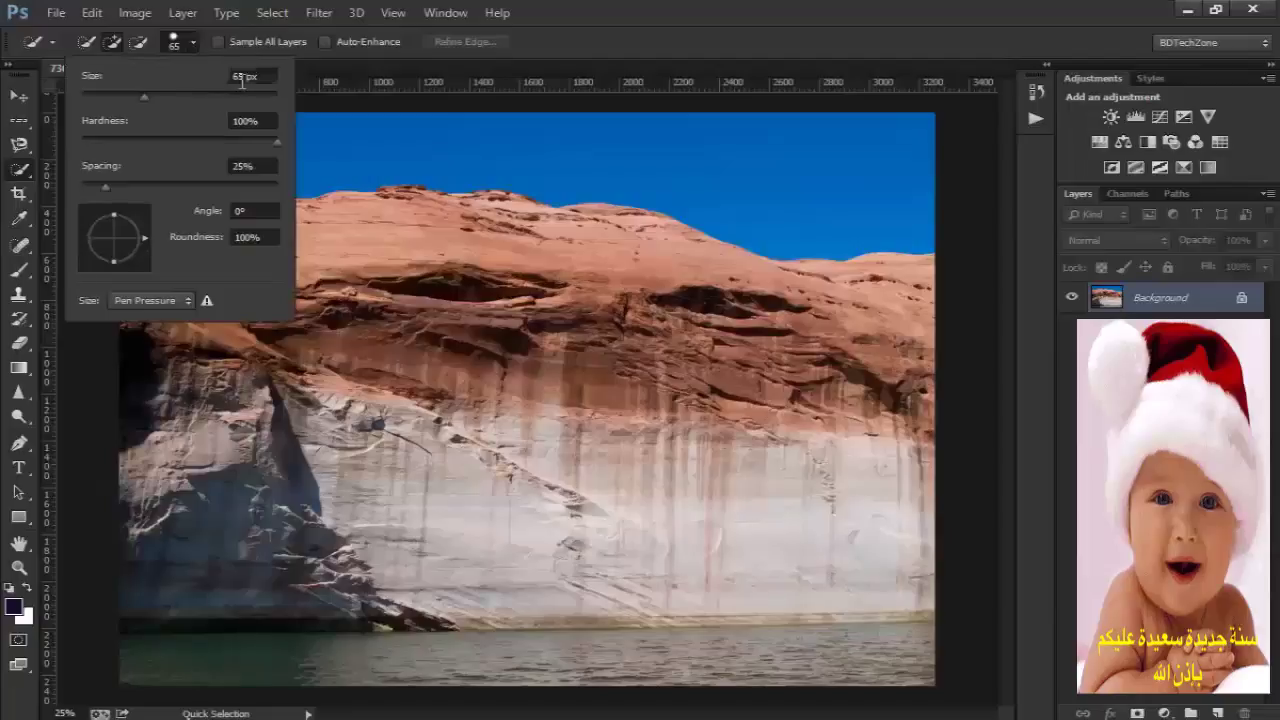
{"action": "left_click", "coordinate": [242, 78]}
{"action": "type", "text": "50"}
{"action": "key", "text": "Return"}
{"action": "key", "text": "Return"}
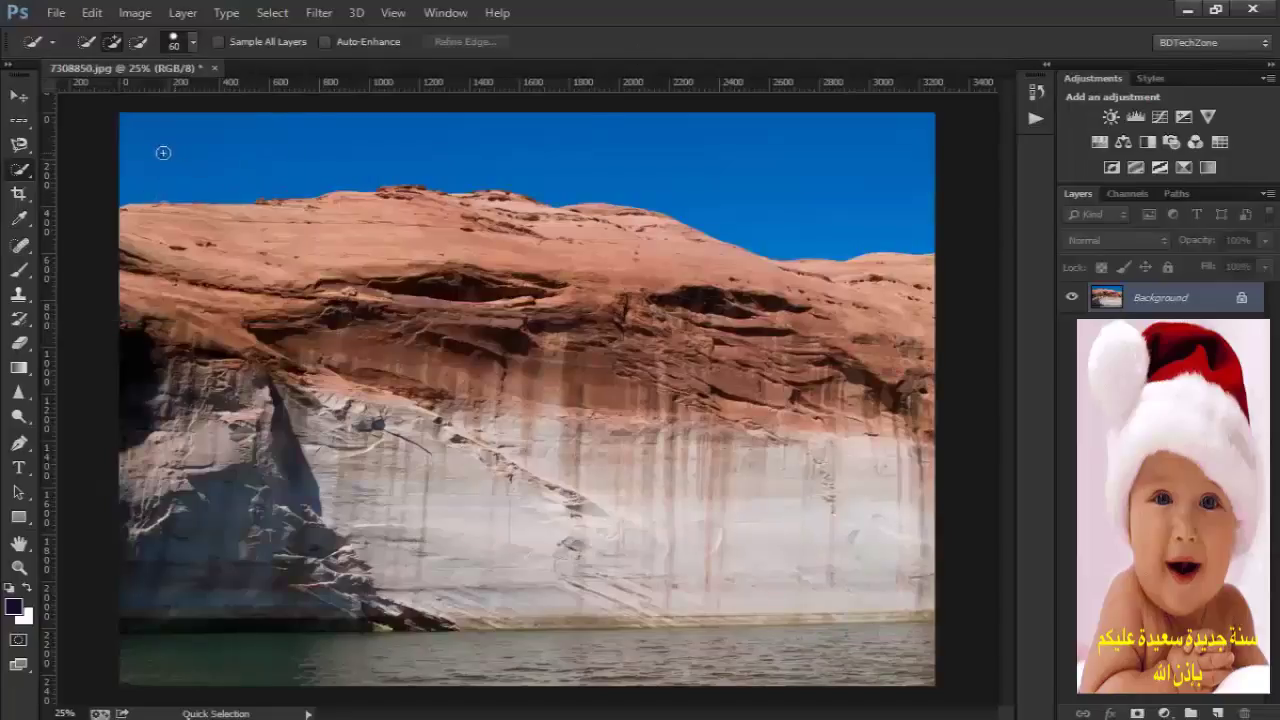
{"action": "mouse_move", "coordinate": [153, 147]}
{"action": "left_mouse_down"}
{"action": "mouse_move", "coordinate": [171, 166]}
{"action": "mouse_move", "coordinate": [249, 171]}
{"action": "mouse_move", "coordinate": [357, 151]}
{"action": "mouse_move", "coordinate": [811, 163]}
{"action": "left_mouse_up"}
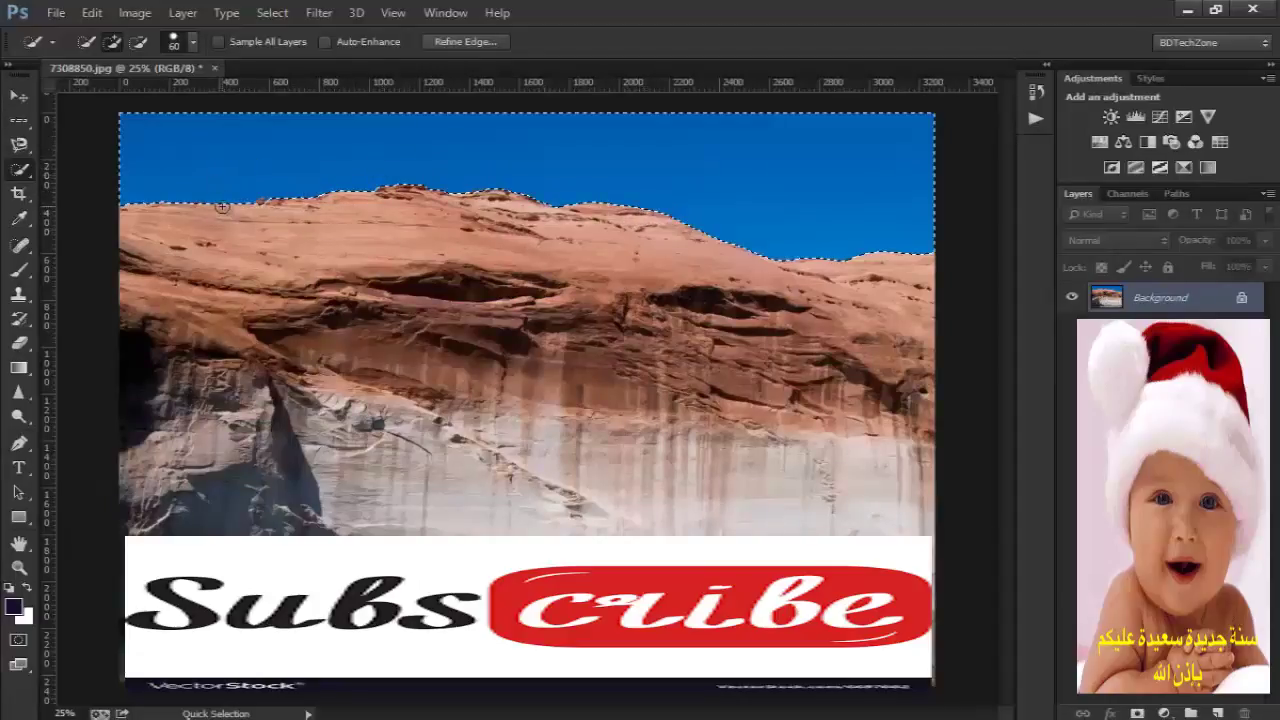
{"action": "scroll", "coordinate": [222, 207], "scroll_direction": "up", "scroll_amount": 2}
{"action": "scroll", "coordinate": [225, 190], "scroll_direction": "up", "scroll_amount": 2}
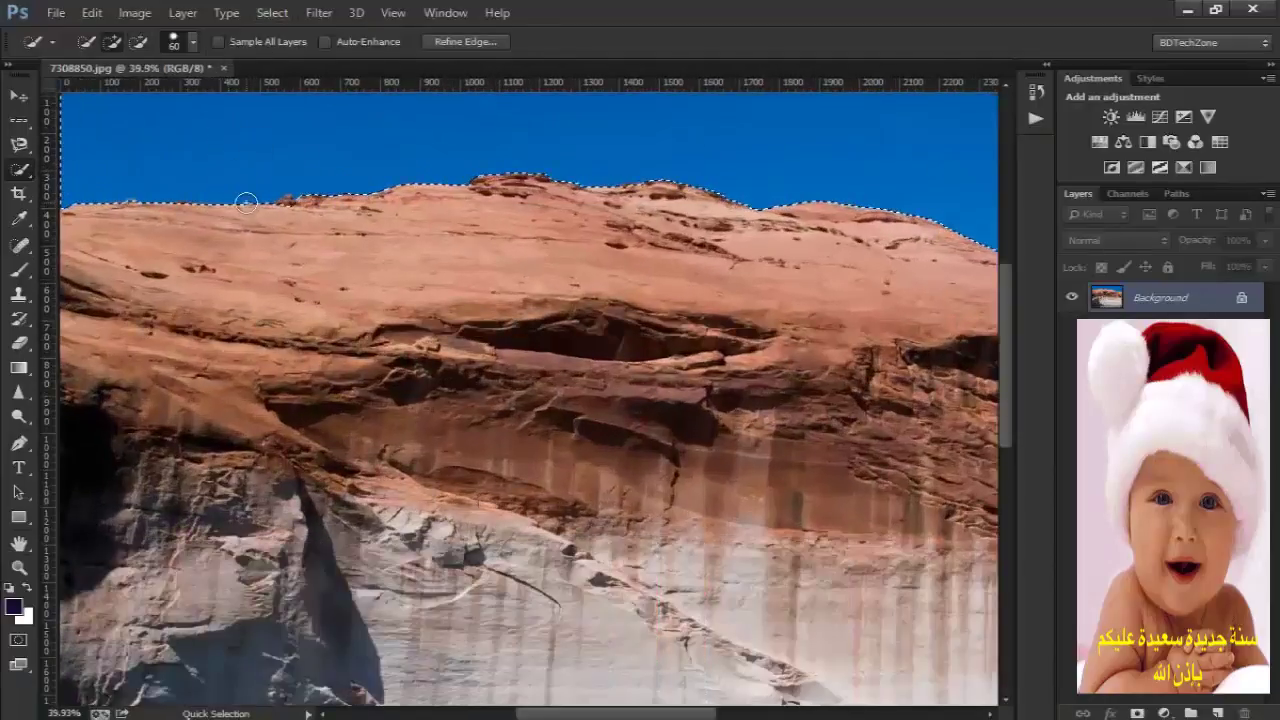
{"action": "scroll", "coordinate": [450, 350], "scroll_direction": "down", "scroll_amount": 2}
{"action": "scroll", "coordinate": [640, 490], "scroll_direction": "down", "scroll_amount": 2}
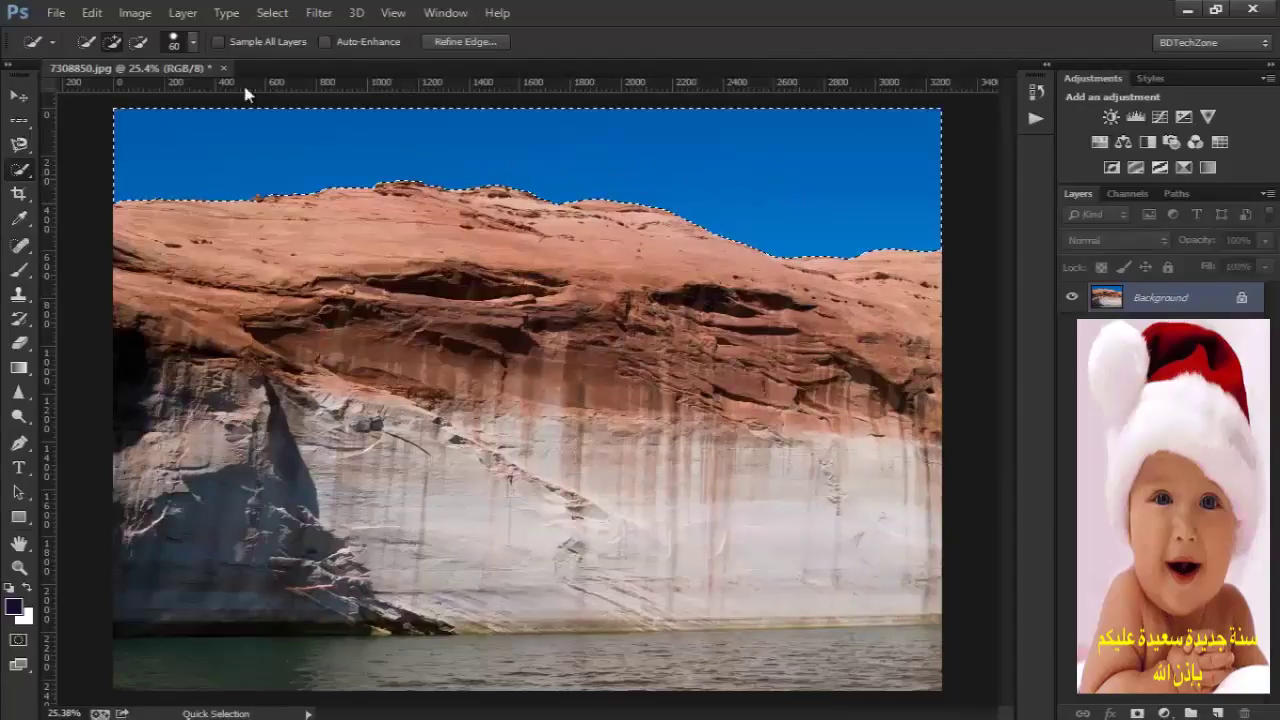
- Use Replace Color to sample the sky's blue and shift its hue to deep blue
{"action": "left_click", "coordinate": [136, 12]}
{"action": "mouse_move", "coordinate": [165, 60]}
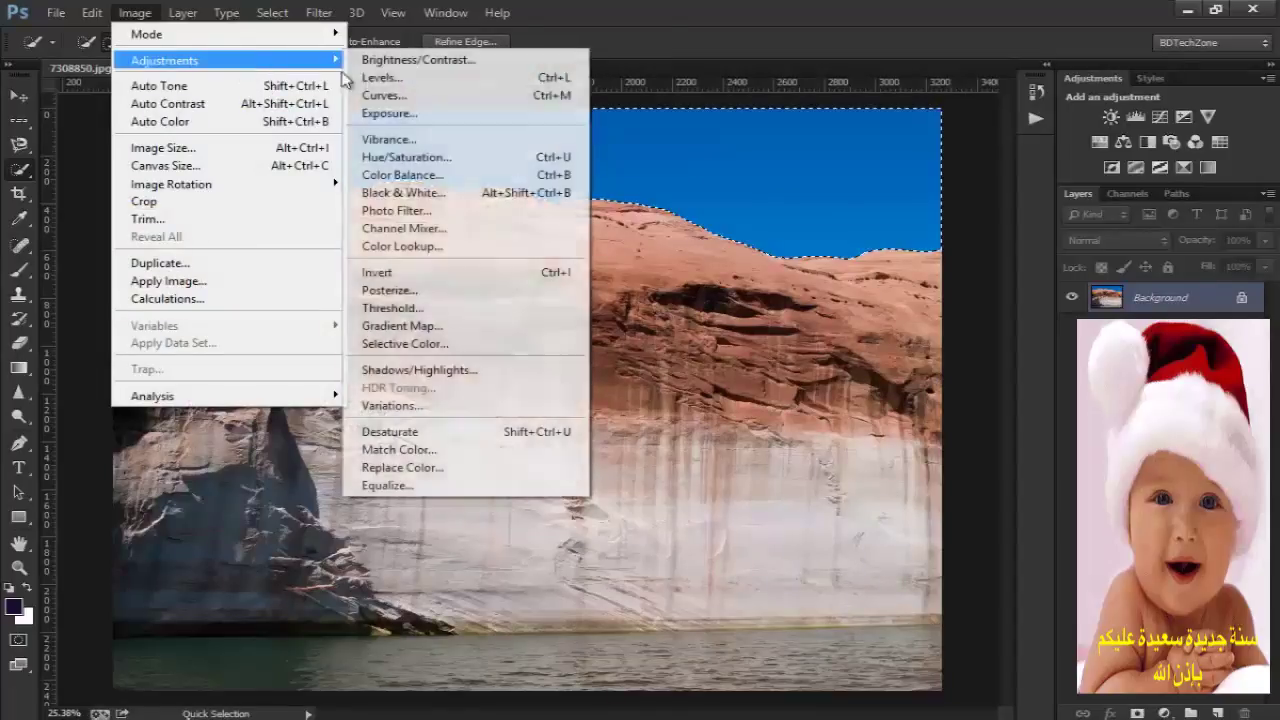
{"action": "left_click", "coordinate": [432, 472]}
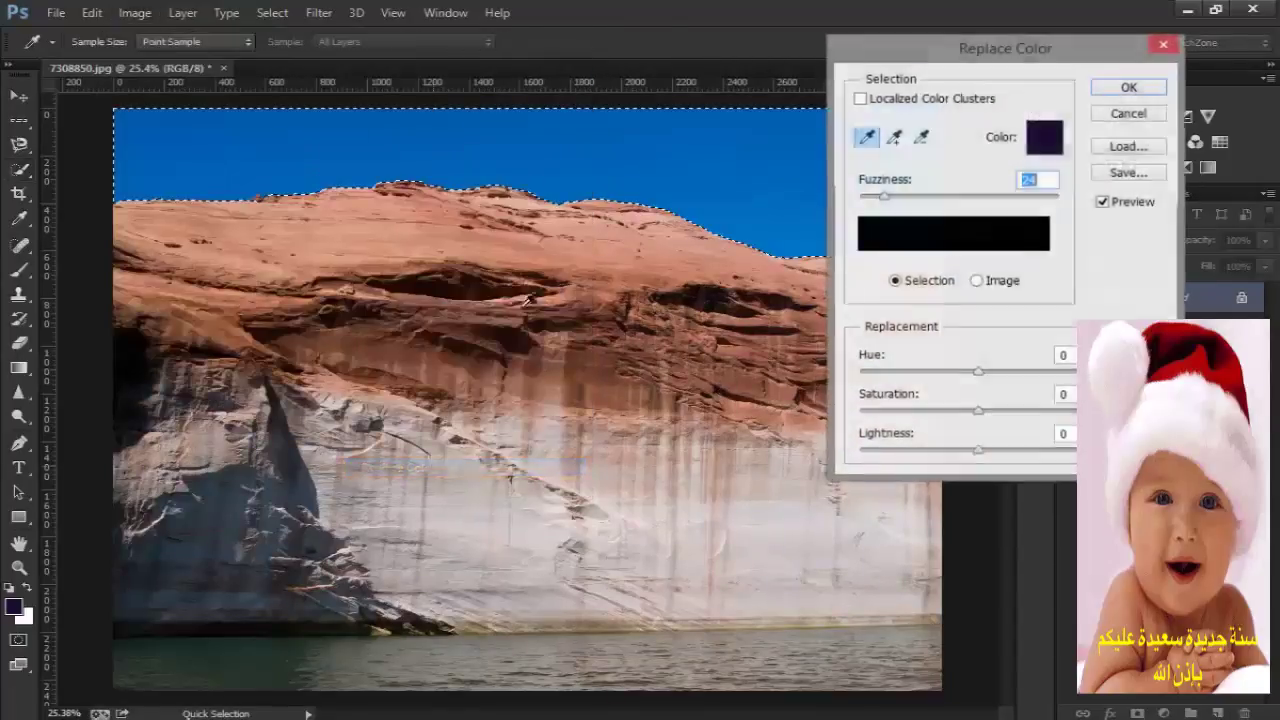
{"action": "left_click", "coordinate": [895, 139]}
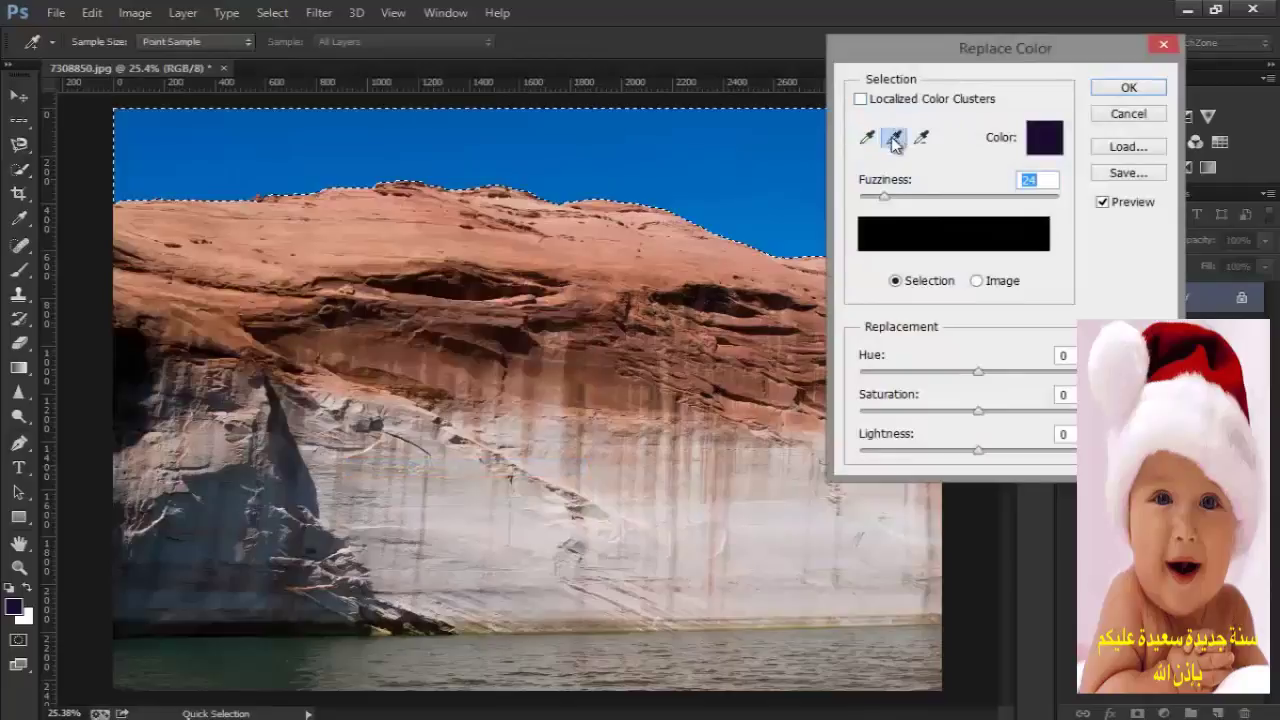
{"action": "left_click_drag", "start_coordinate": [948, 60], "coordinate": [1008, 71]}
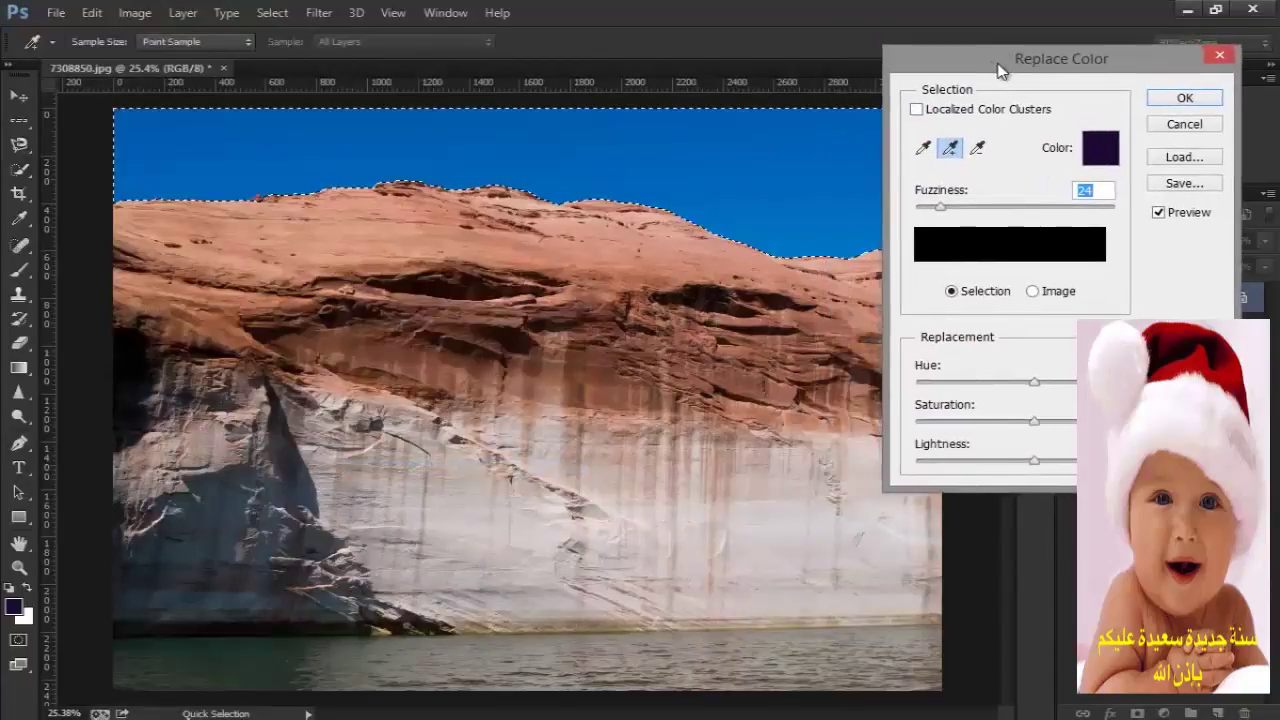
{"action": "left_click", "coordinate": [706, 172]}
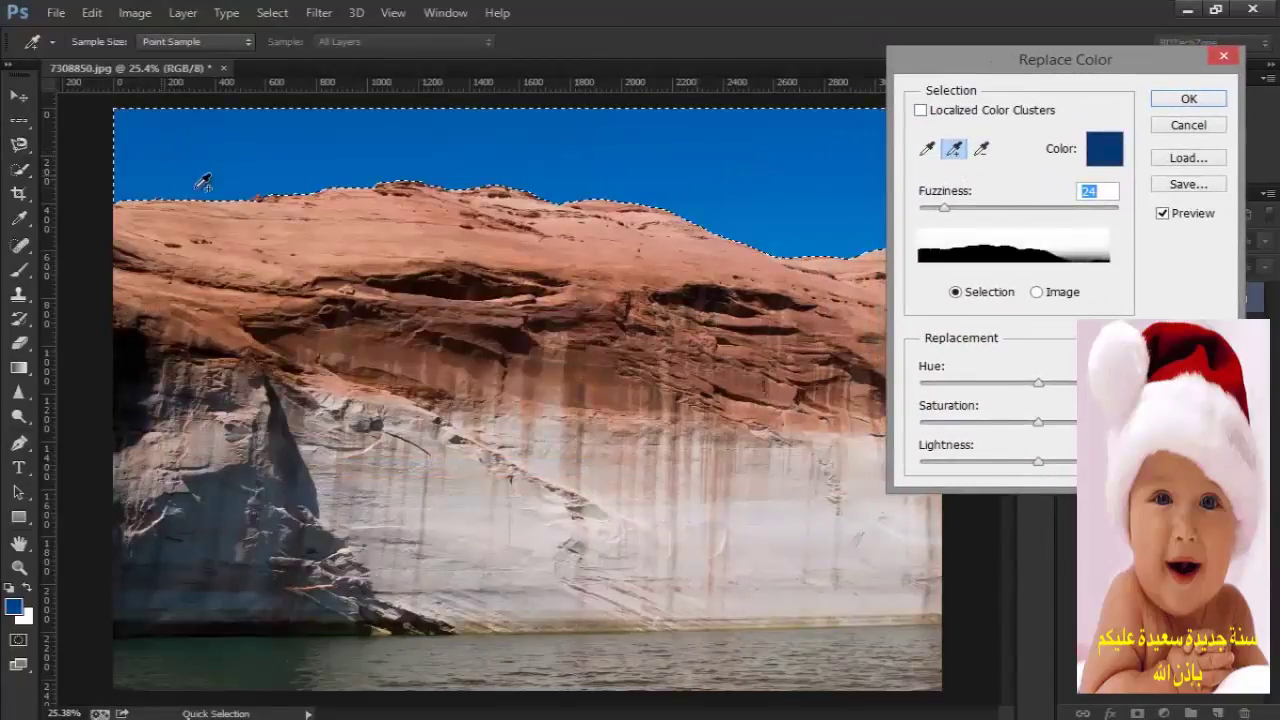
{"action": "left_click", "coordinate": [811, 237]}
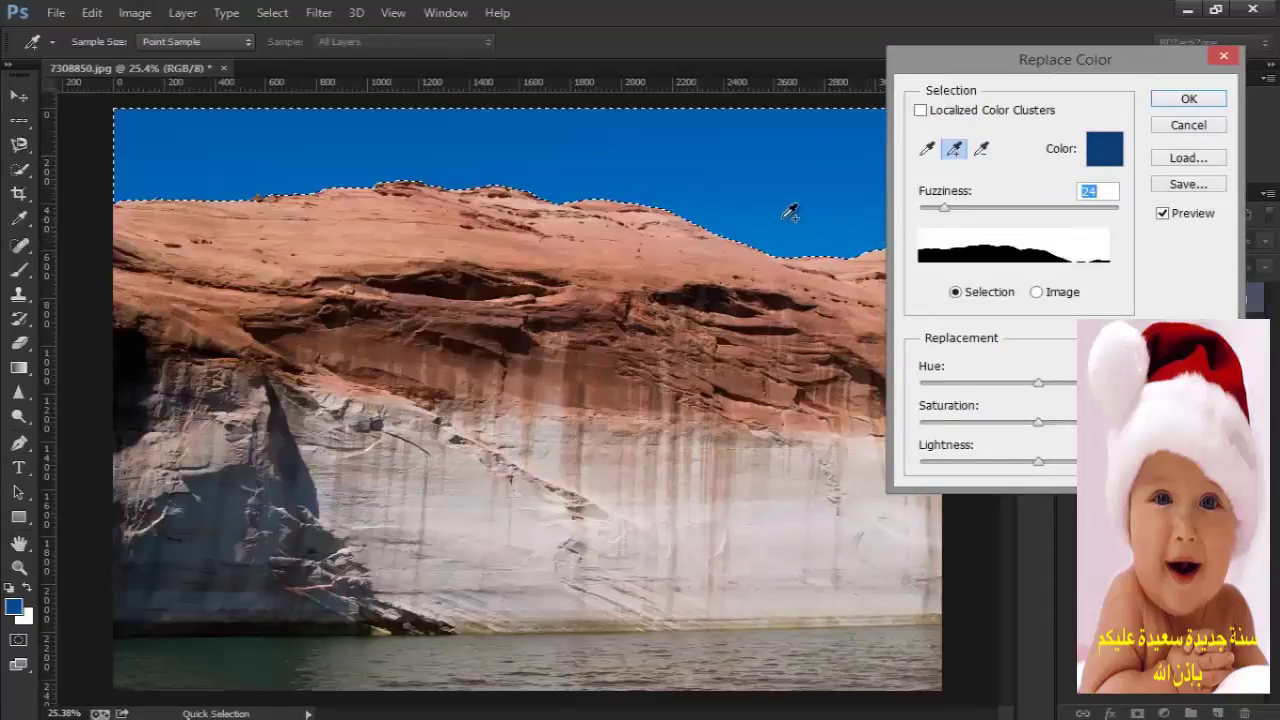
{"action": "mouse_move", "coordinate": [1039, 384]}
{"action": "left_mouse_down"}
{"action": "mouse_move", "coordinate": [994, 386]}
{"action": "mouse_move", "coordinate": [1055, 380]}
{"action": "mouse_move", "coordinate": [1051, 428]}
{"action": "mouse_move", "coordinate": [1062, 428]}
{"action": "mouse_move", "coordinate": [1028, 432]}
{"action": "mouse_move", "coordinate": [1048, 462]}
{"action": "mouse_move", "coordinate": [1036, 461]}
{"action": "left_mouse_up"}
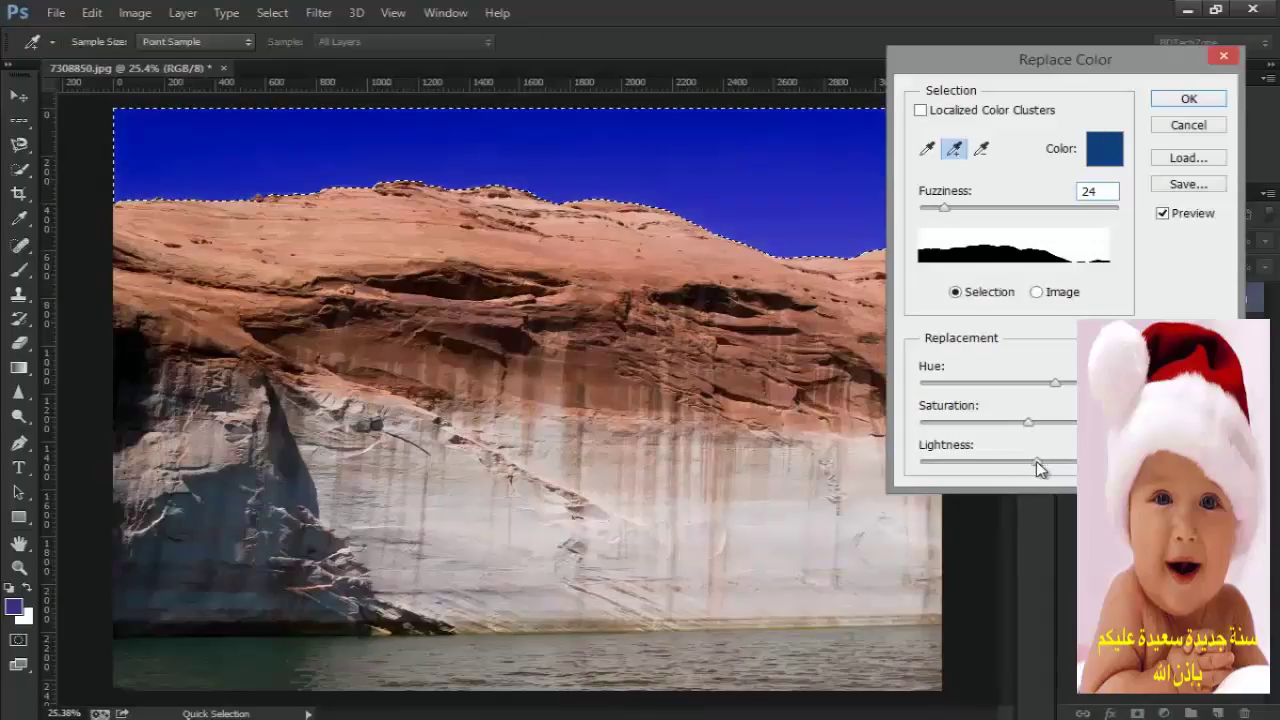
{"action": "left_click", "coordinate": [1187, 101]}
- Set the Add Noise filter to 12% Amount with Monochromatic noise on the sky
{"action": "left_click", "coordinate": [319, 13]}
{"action": "mouse_move", "coordinate": [334, 256]}
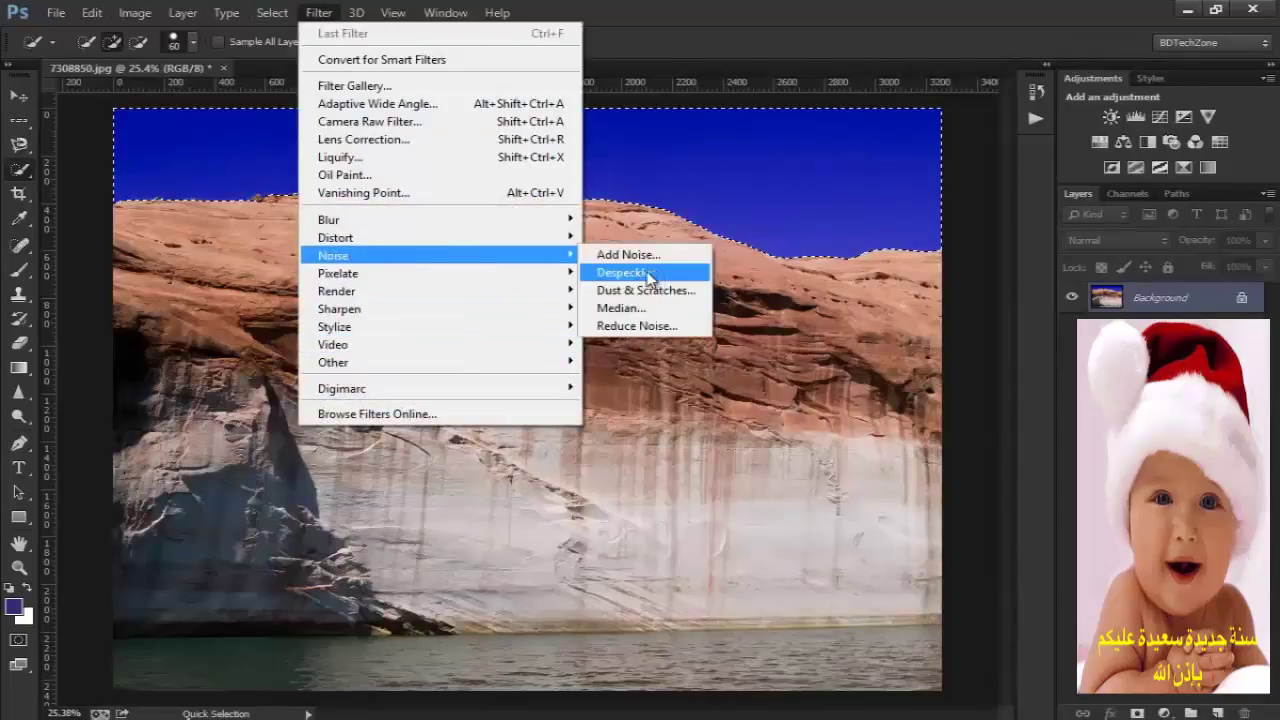
{"action": "left_click", "coordinate": [635, 255]}
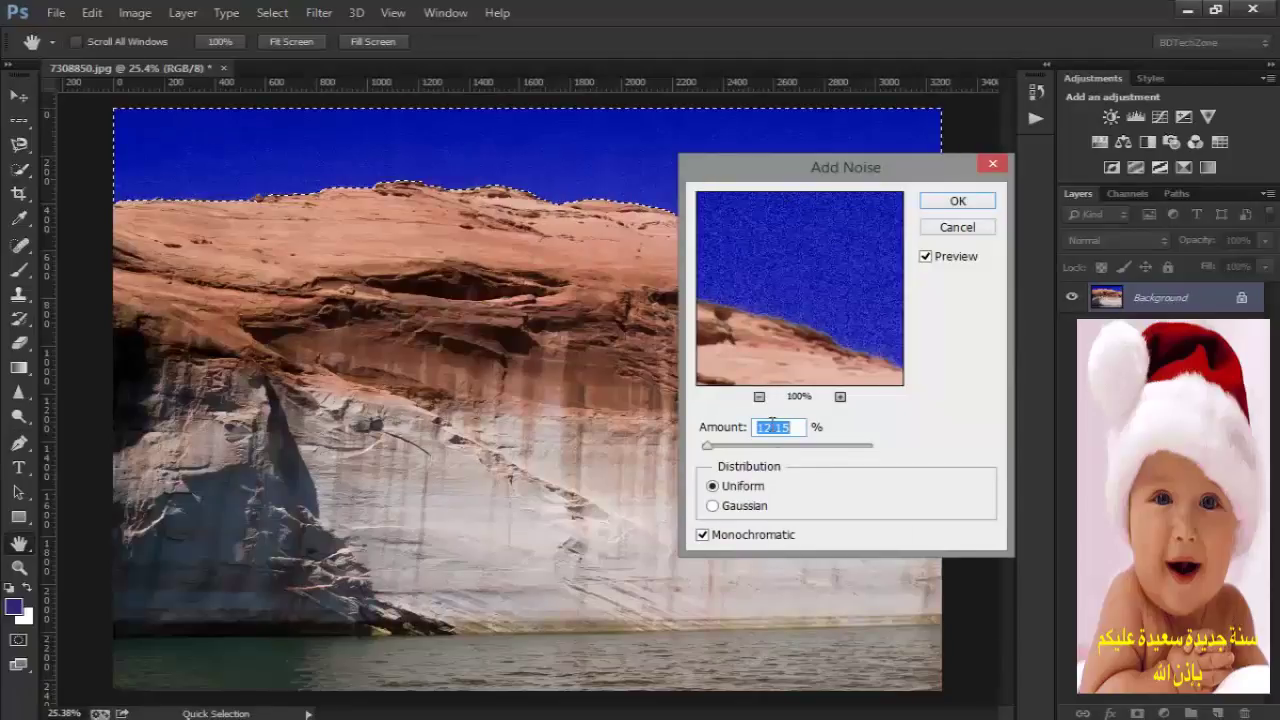
{"action": "type", "text": "12"}
{"action": "left_click", "coordinate": [762, 510]}
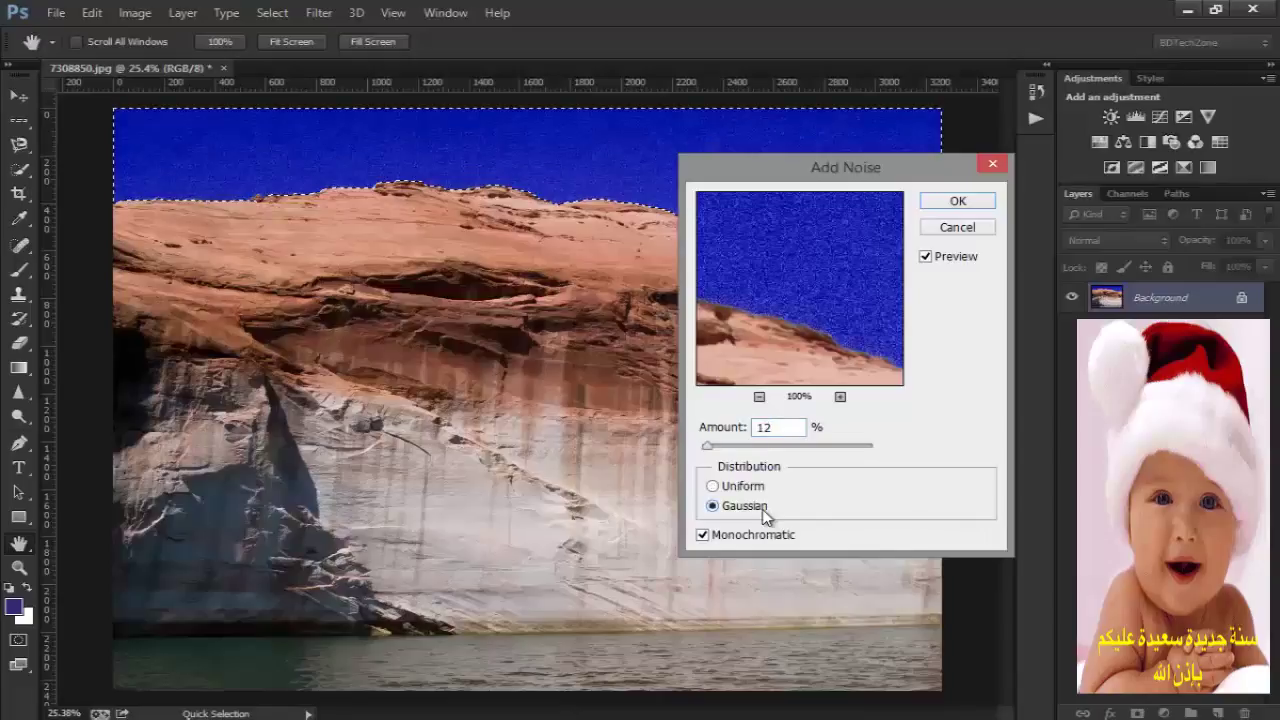
{"action": "left_click", "coordinate": [747, 488]}
- Apply the noise to the sky and clear the selection with Ctrl+D
{"action": "left_click", "coordinate": [957, 204]}
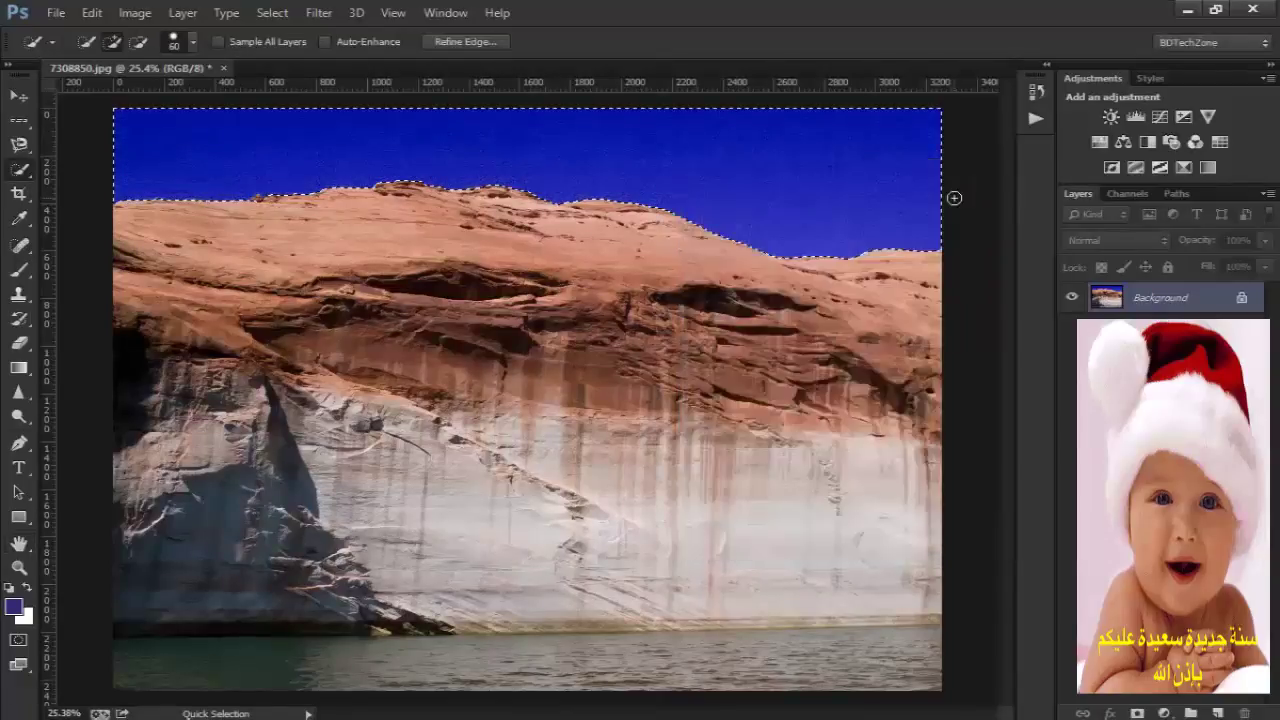
{"action": "key", "text": "ctrl+d"}
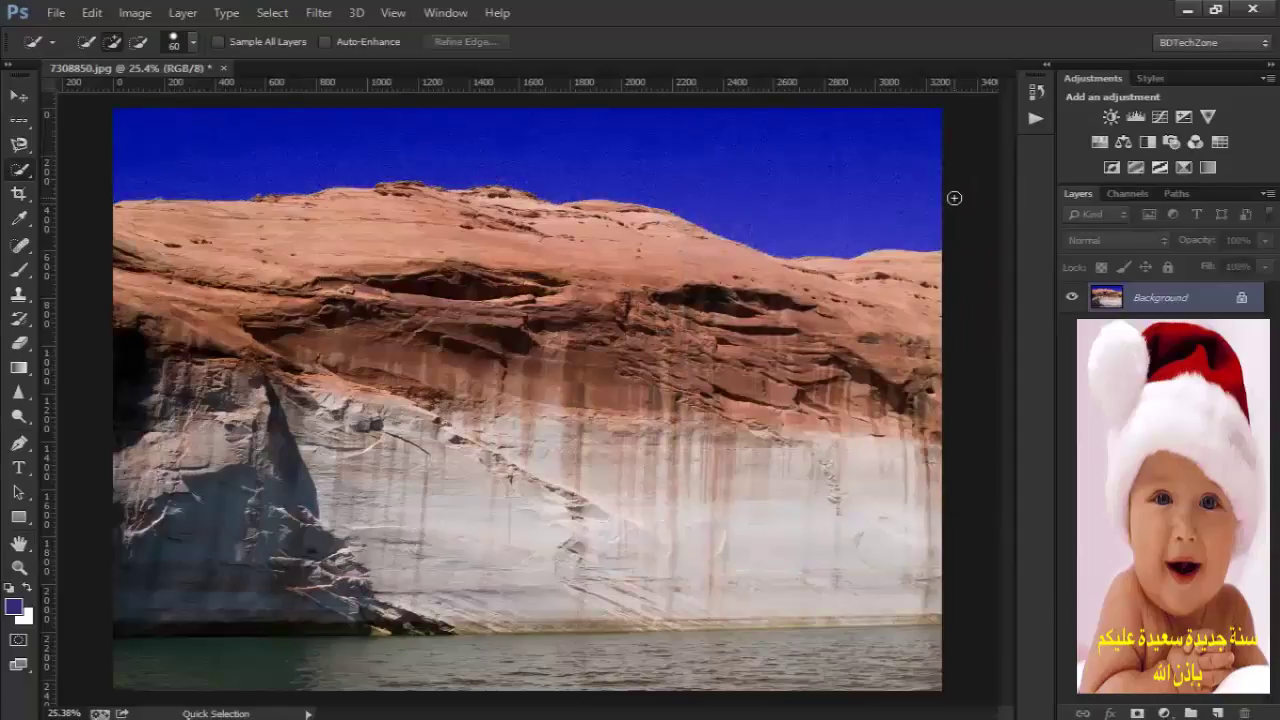